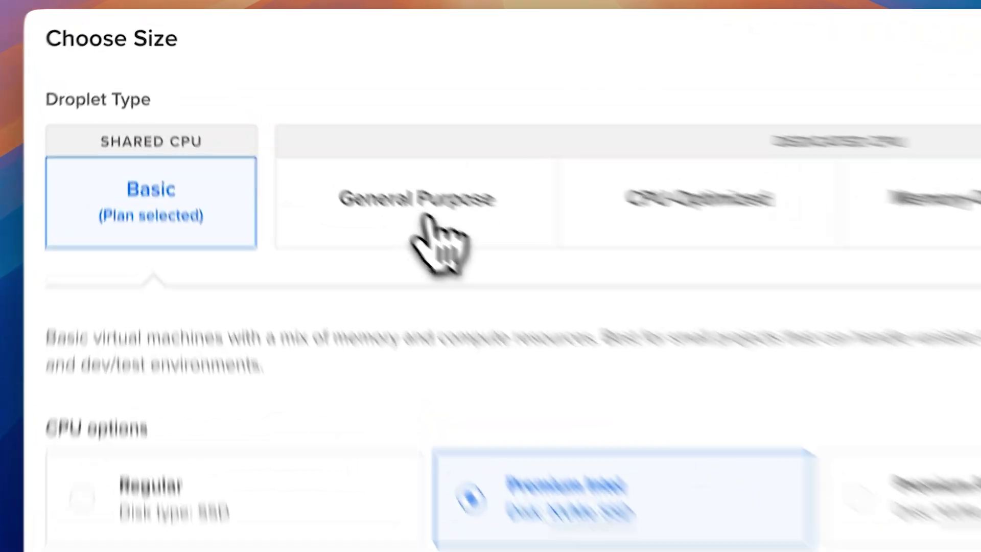
Open General Purpose droplet sizes and select the Premium Intel CPU option (plans from $76/mo).
left_click(311, 139)
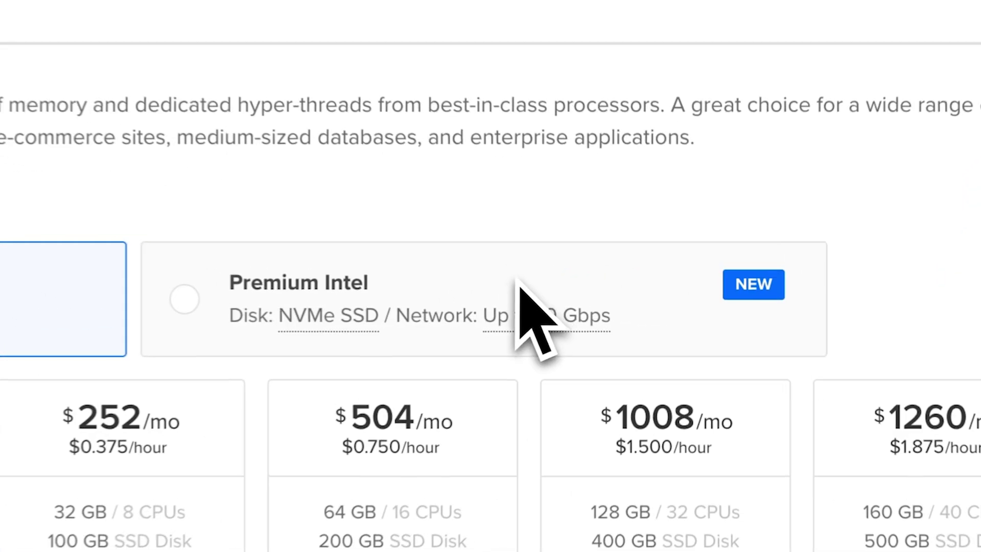
left_click(622, 299)
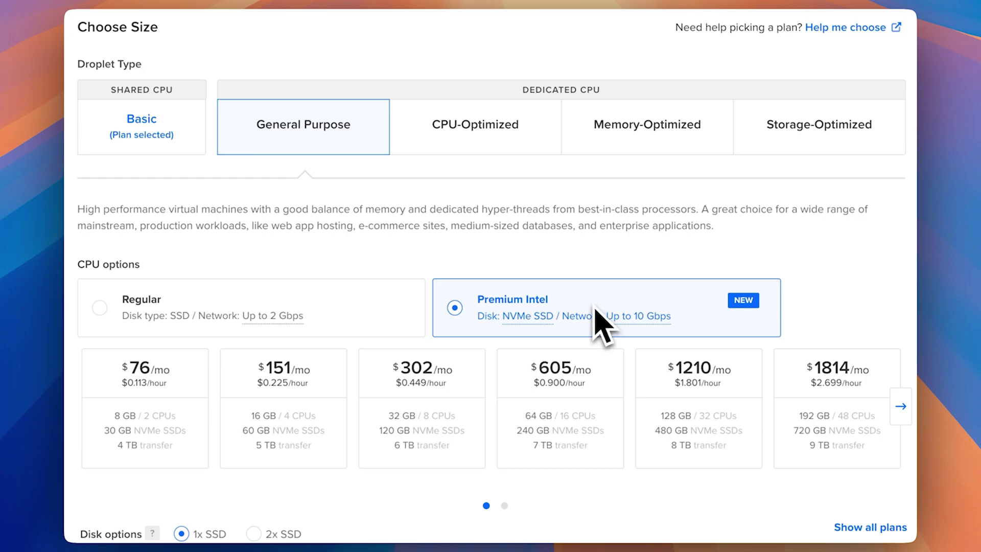
Switch to the CPU-Optimized droplet type, showing Premium Intel plans from $109/mo.
left_click(475, 143)
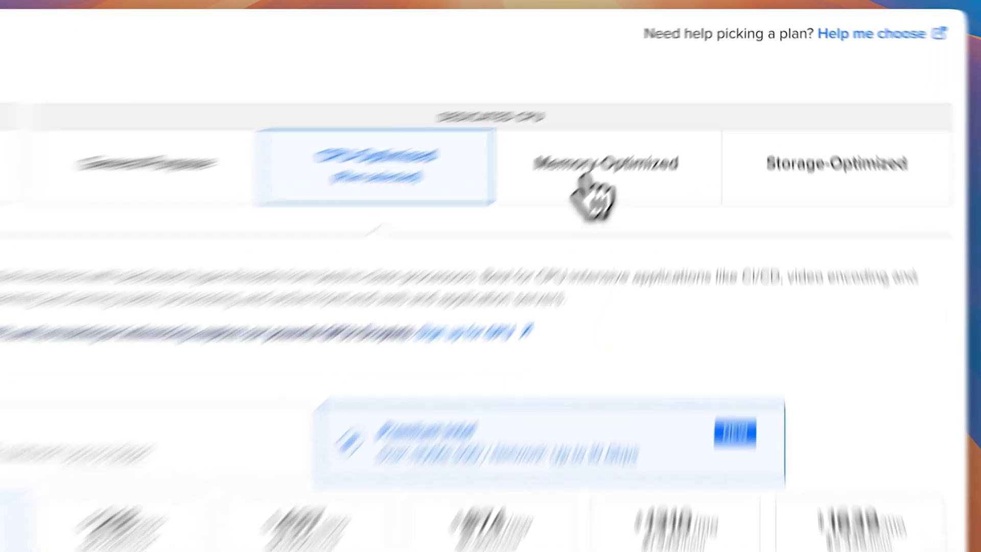
Switch to Memory-Optimized droplets, with Premium Intel plans starting at $99/mo for 16 GB.
left_click(630, 133)
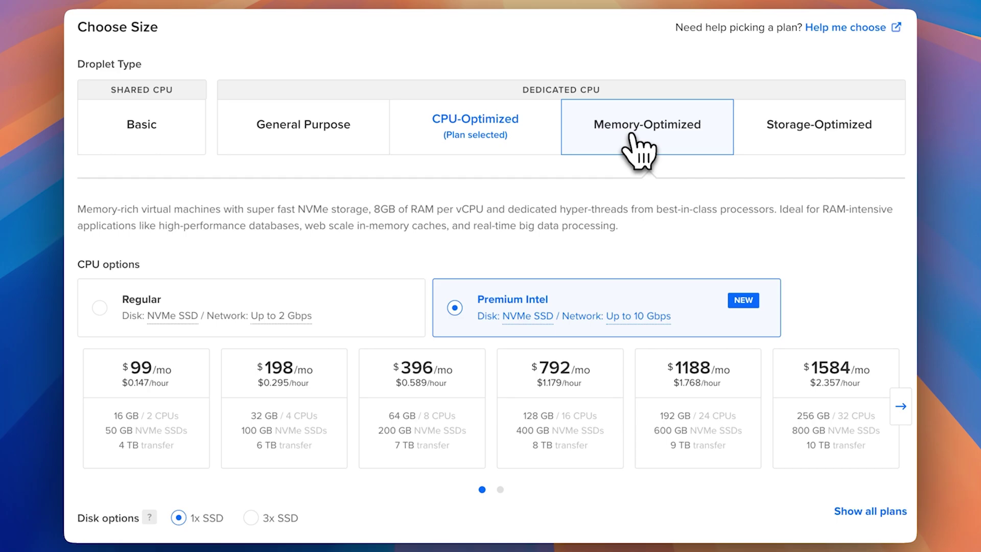
Switch to Storage-Optimized droplets to see their NoSQL and time-series database description.
left_click(782, 134)
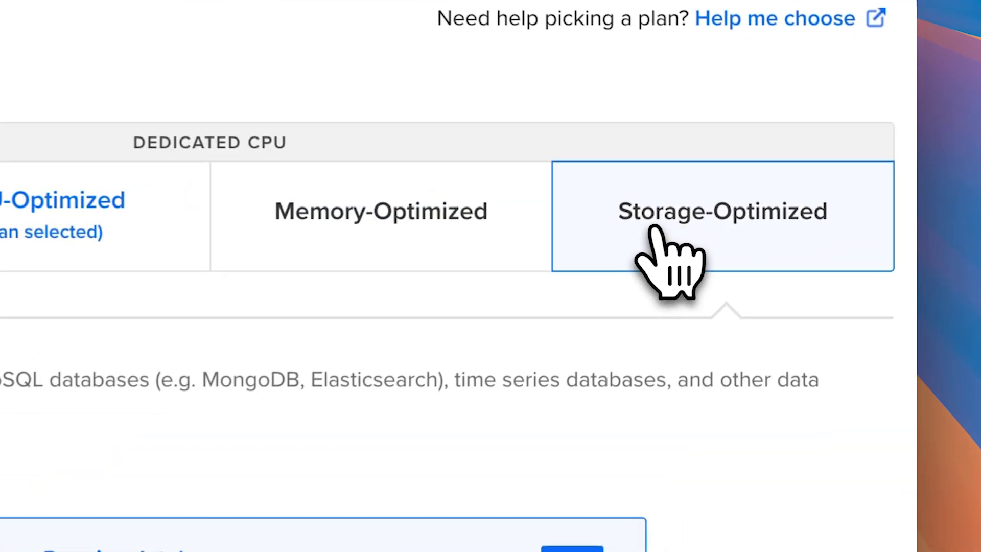